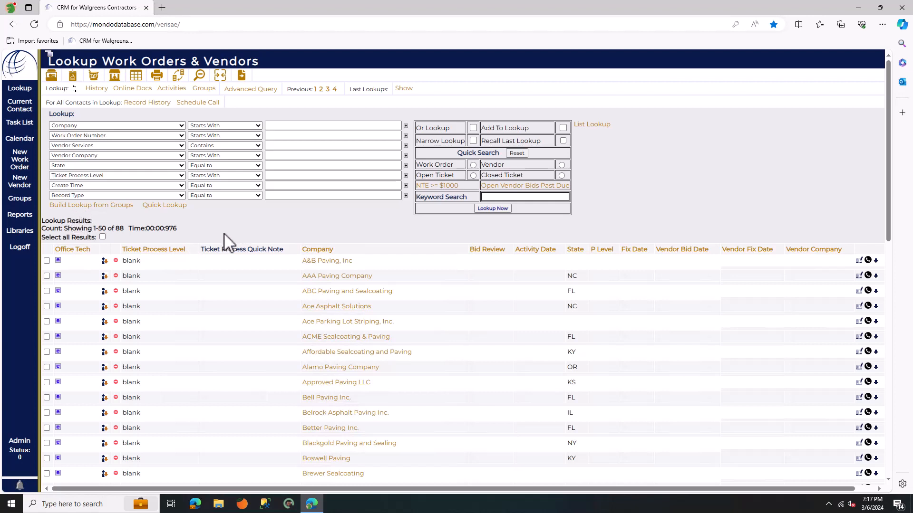
# - Look up all vendor records and run the Outlook Export report for the current lookup
pyautogui.click(562, 165)
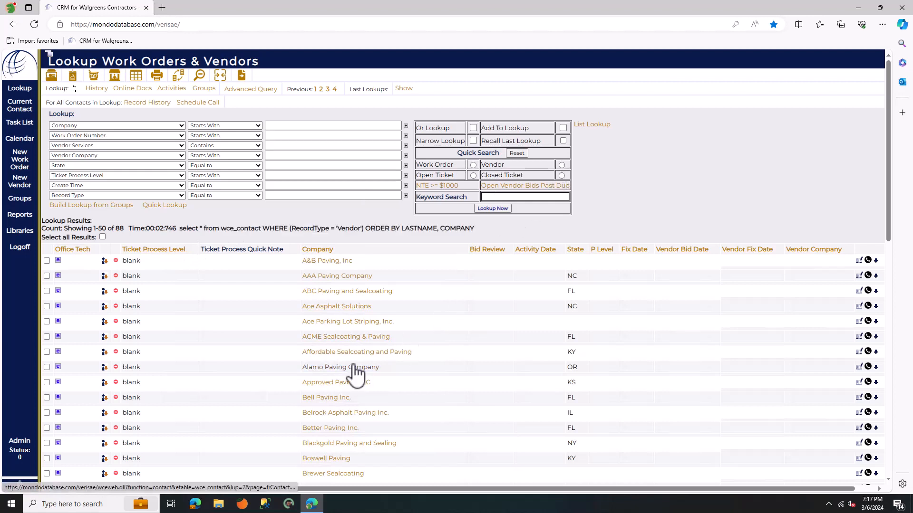
pyautogui.click(18, 217)
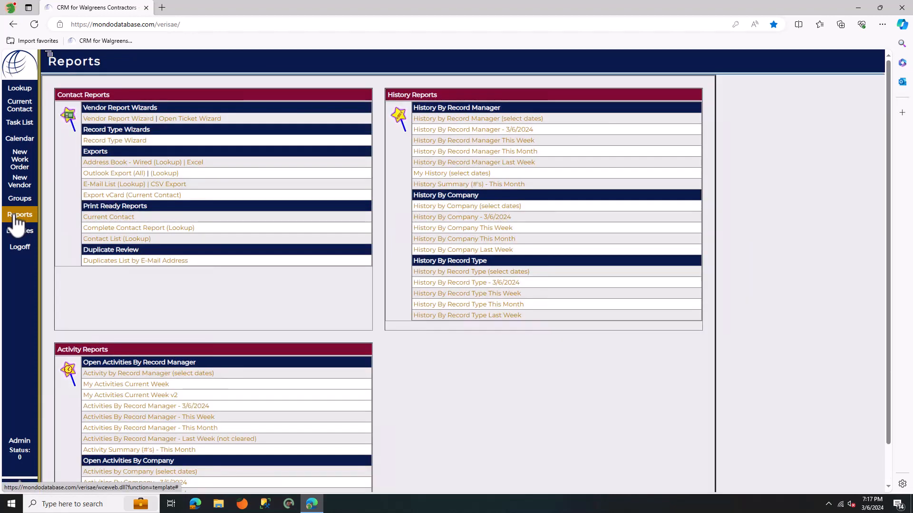
pyautogui.click(163, 174)
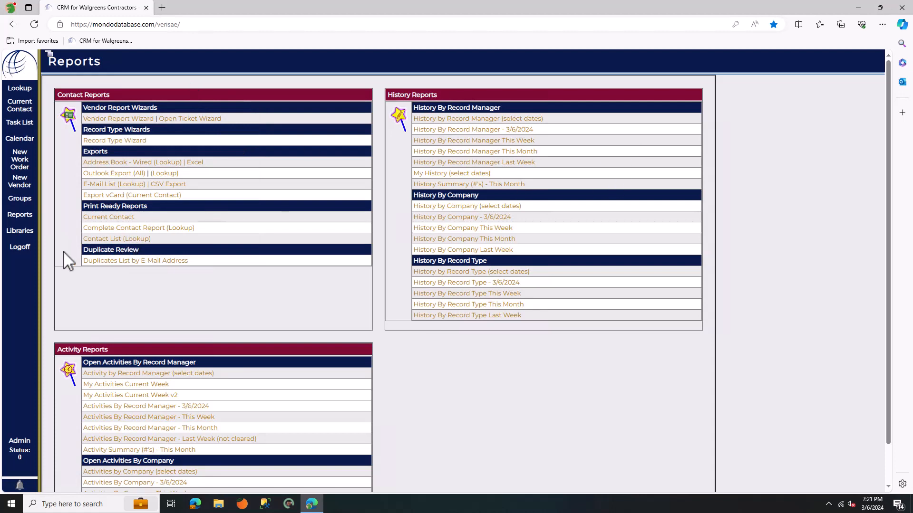
# - Open outlook_contacts.csv from the Reports folder of the Personal Library in Excel, declining the default data conversions
pyautogui.click(25, 231)
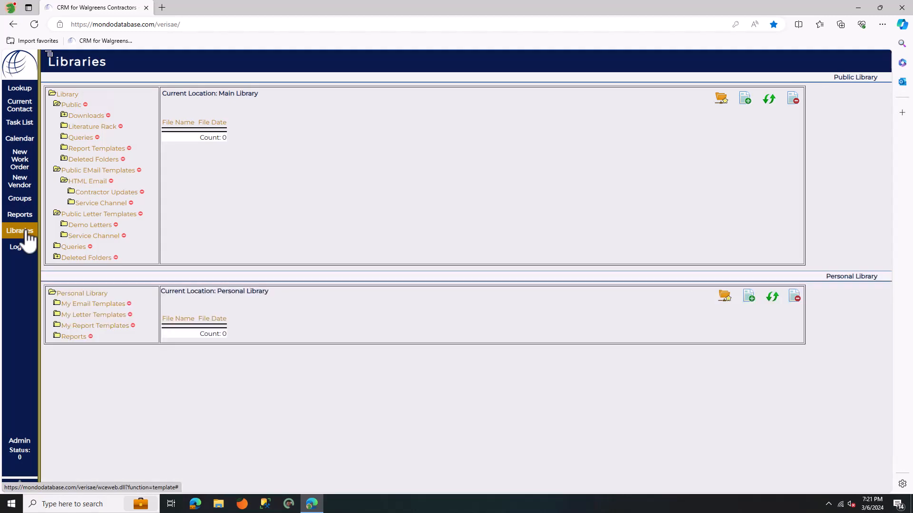
pyautogui.click(66, 337)
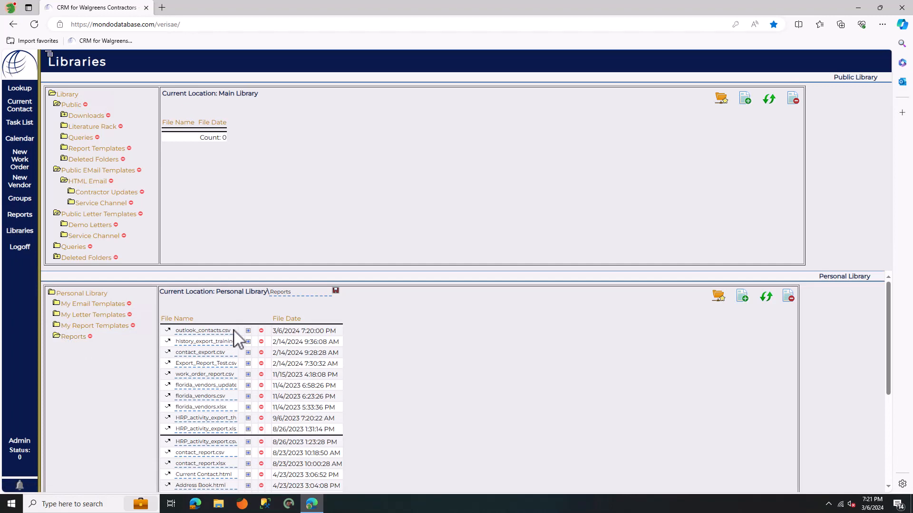
pyautogui.click(169, 330)
pyautogui.click(708, 66)
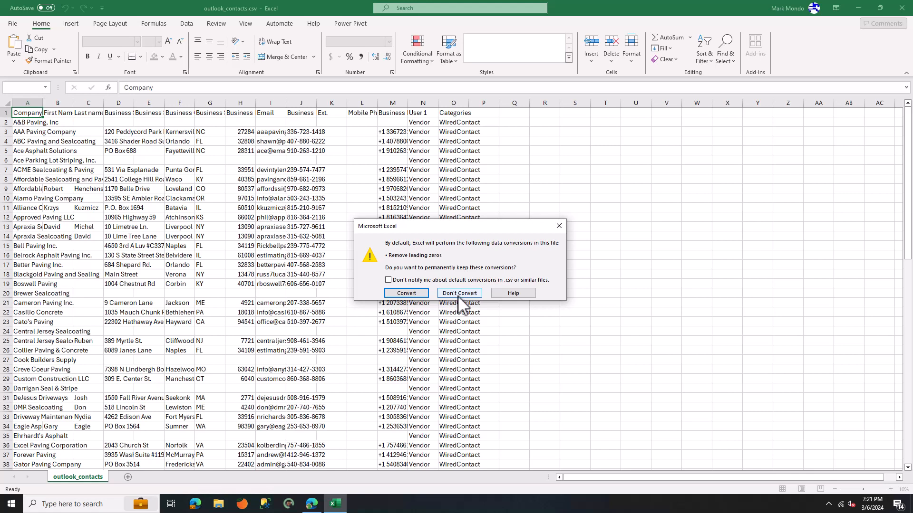
pyautogui.click(459, 293)
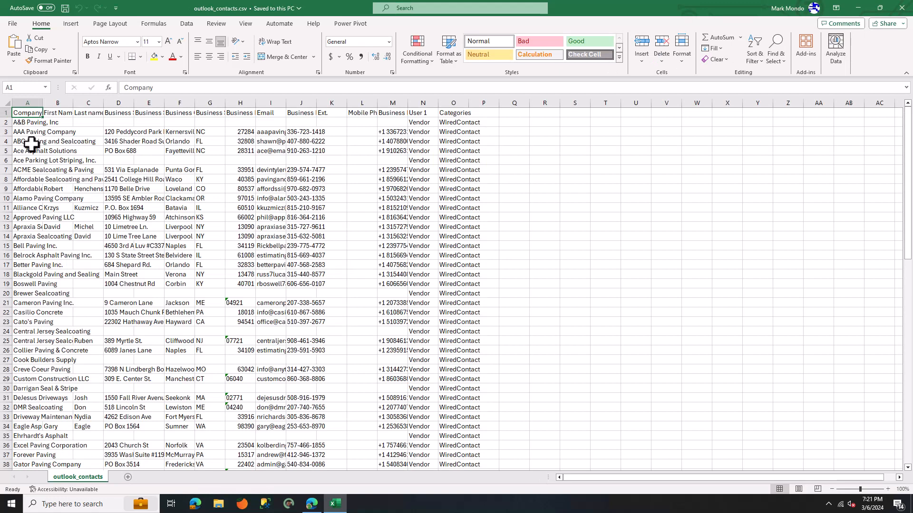
# - Autofit the width of all columns in the outlook_contacts sheet to show the full field names and data
pyautogui.click(7, 104)
pyautogui.doubleClick(43, 102)
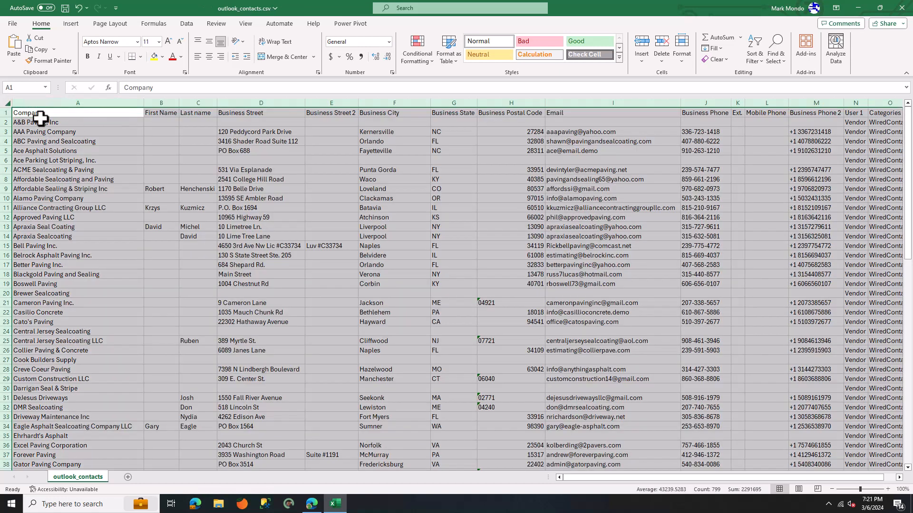
pyautogui.click(42, 115)
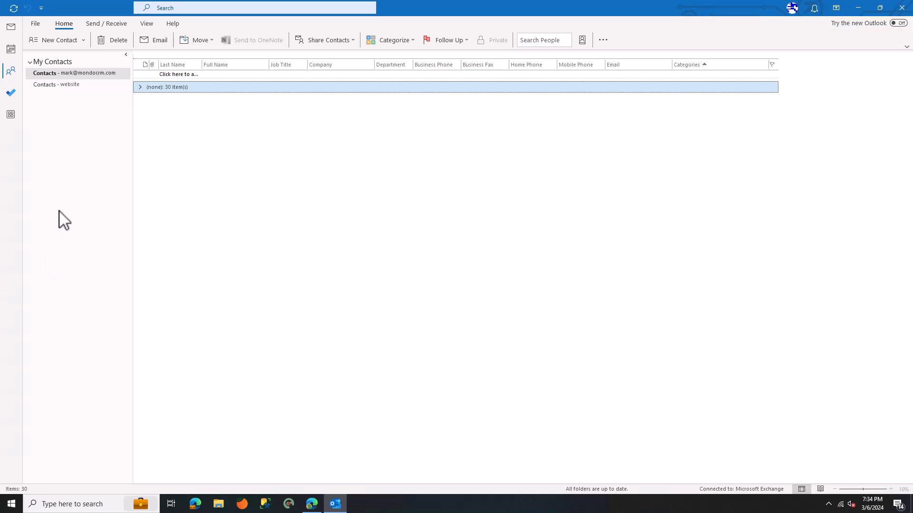
# - In Outlook, create a new contact folder named WiredContact inside the main account's Contacts folder
pyautogui.rightClick(95, 74)
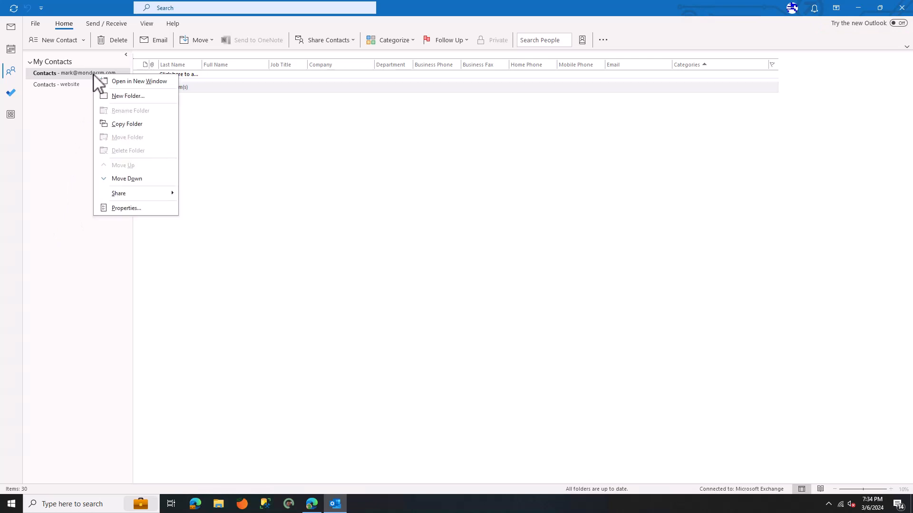
pyautogui.click(120, 95)
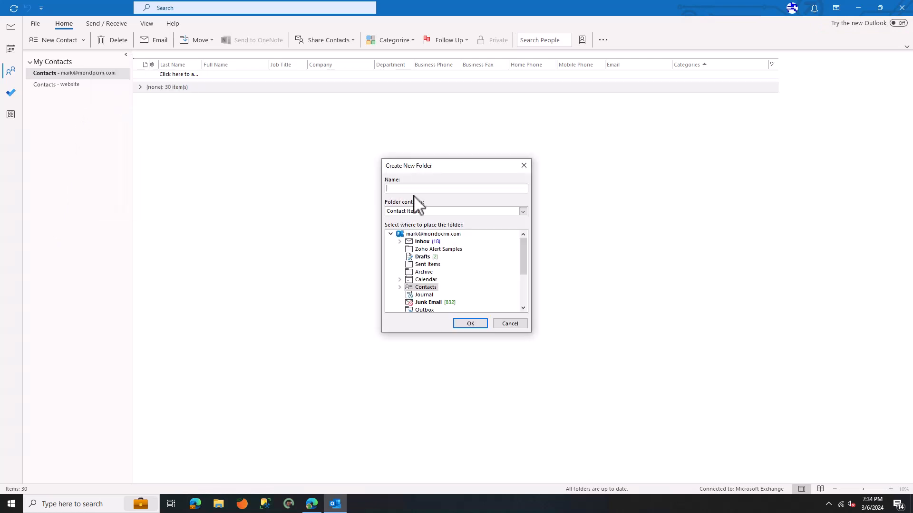
pyautogui.write('WiredContact')
pyautogui.click(470, 323)
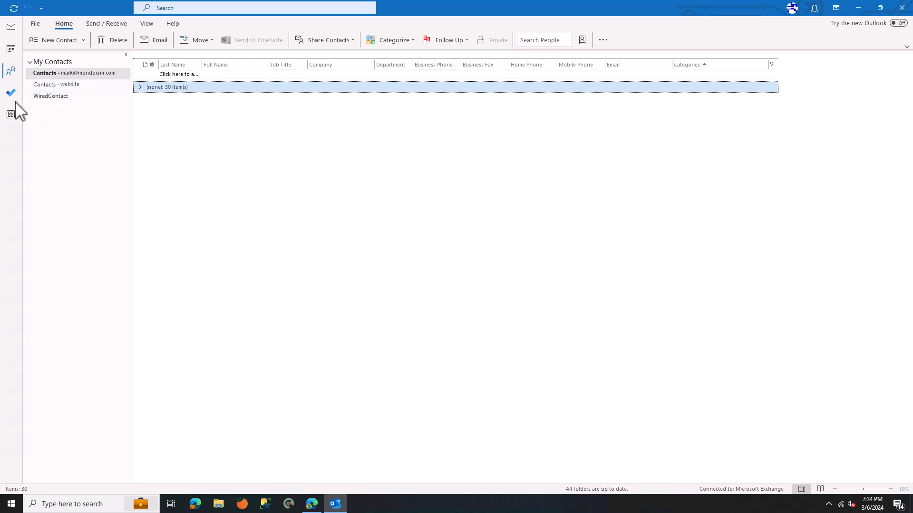
# - Start an import from another program or file, using Comma Separated Values as the file type
pyautogui.click(36, 24)
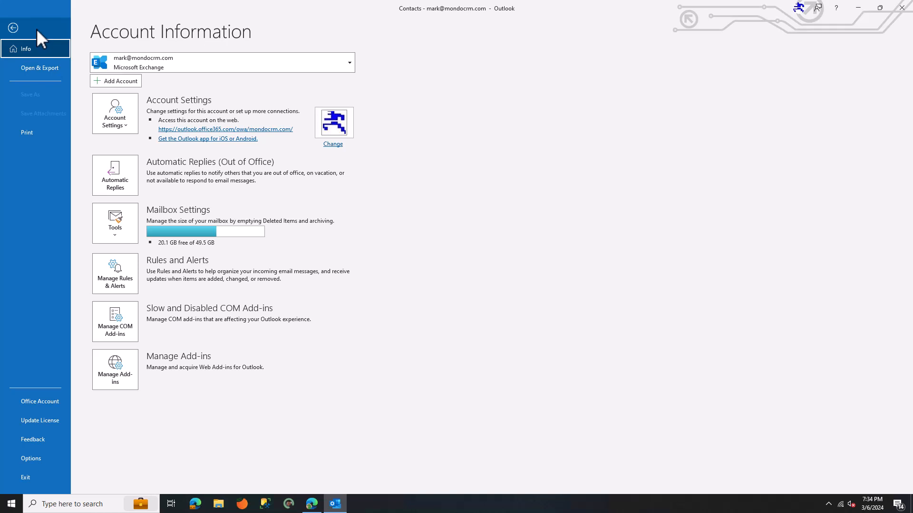
pyautogui.click(31, 68)
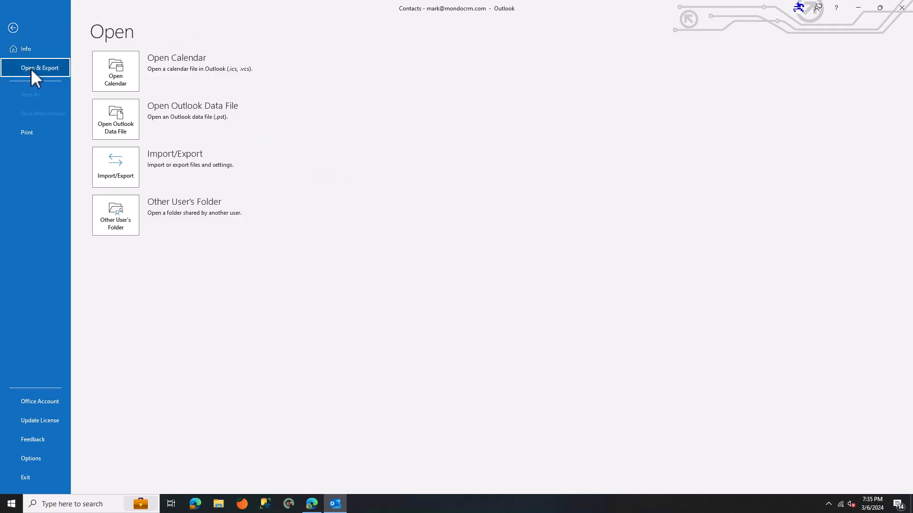
pyautogui.click(117, 169)
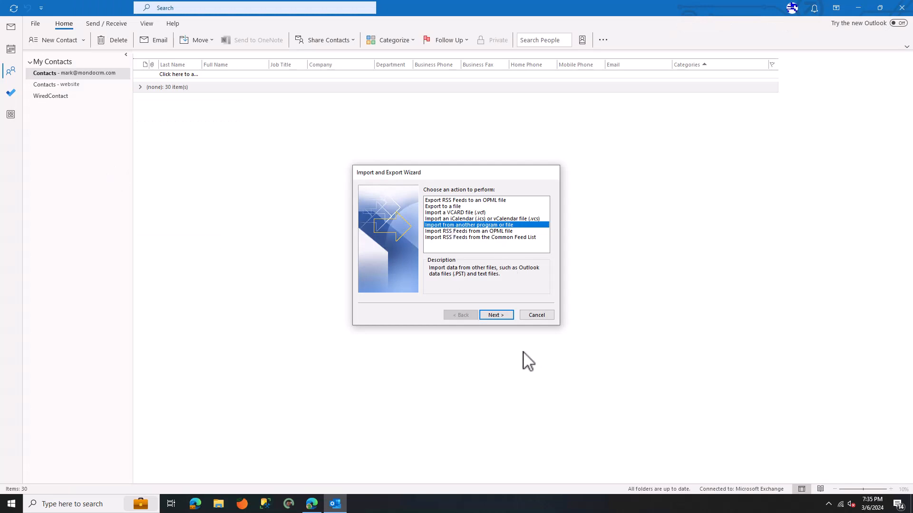
pyautogui.click(496, 315)
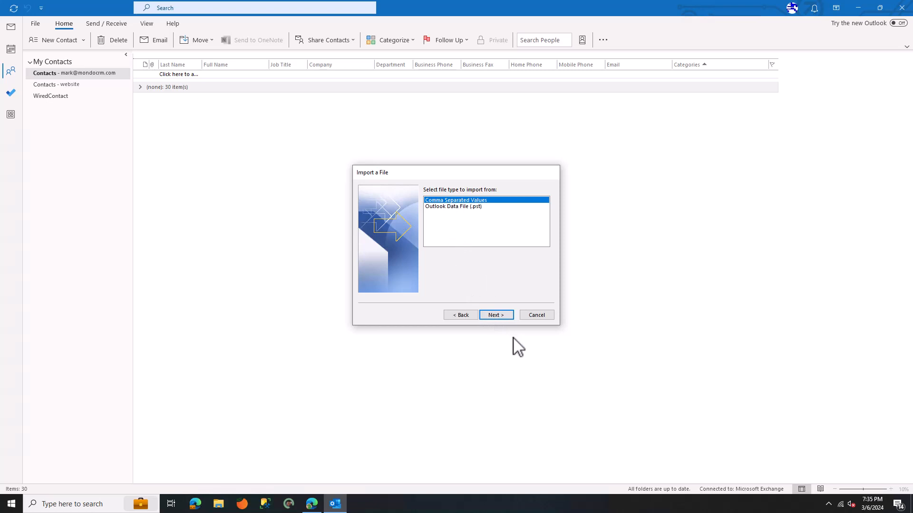
pyautogui.click(496, 316)
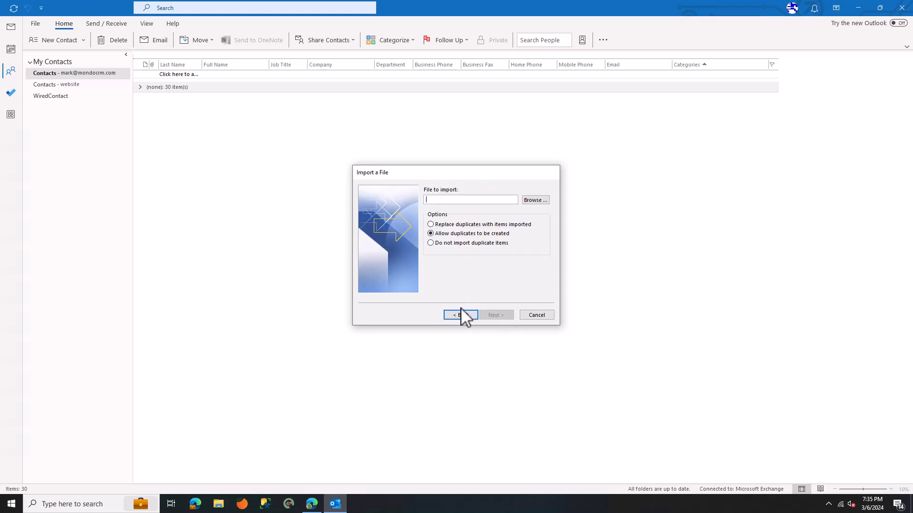
# - Choose outlook_contacts.csv from the Downloads folder as the import file and set duplicates to be replaced with imported items
pyautogui.click(535, 200)
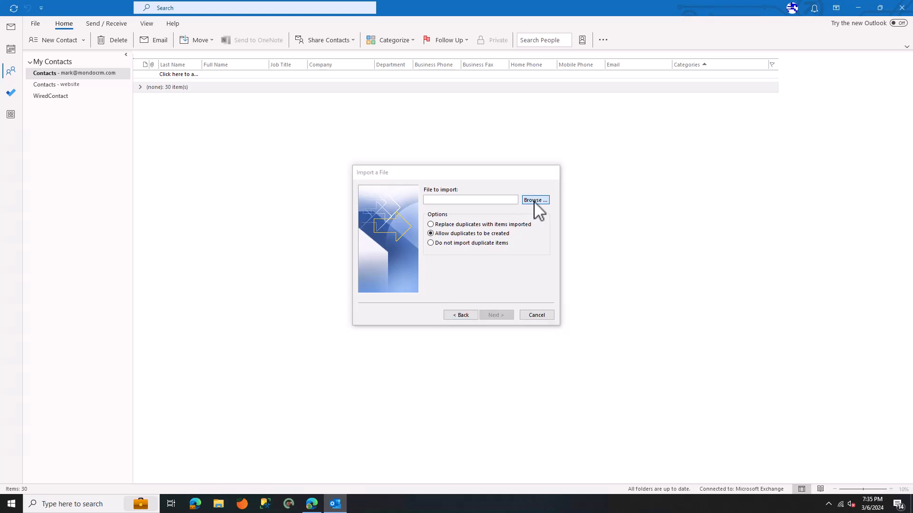
pyautogui.press('Escape')
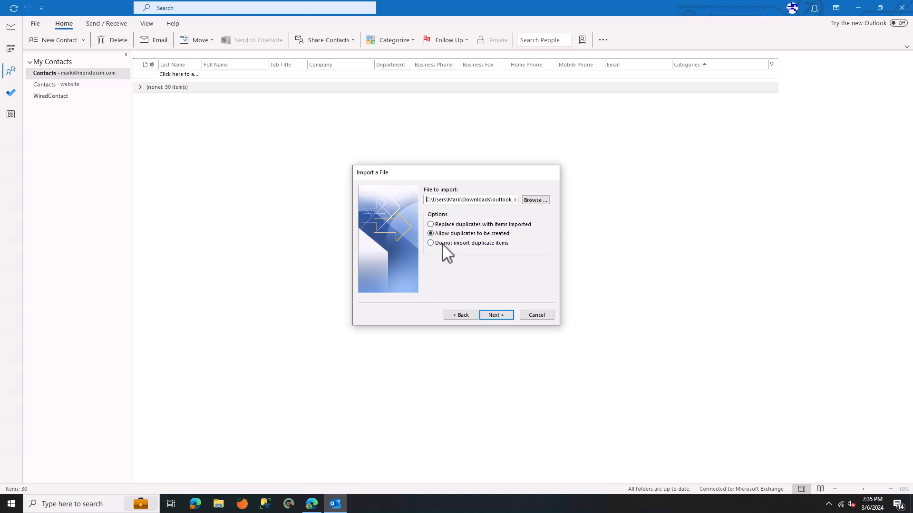
pyautogui.click(430, 243)
pyautogui.click(453, 225)
pyautogui.click(495, 315)
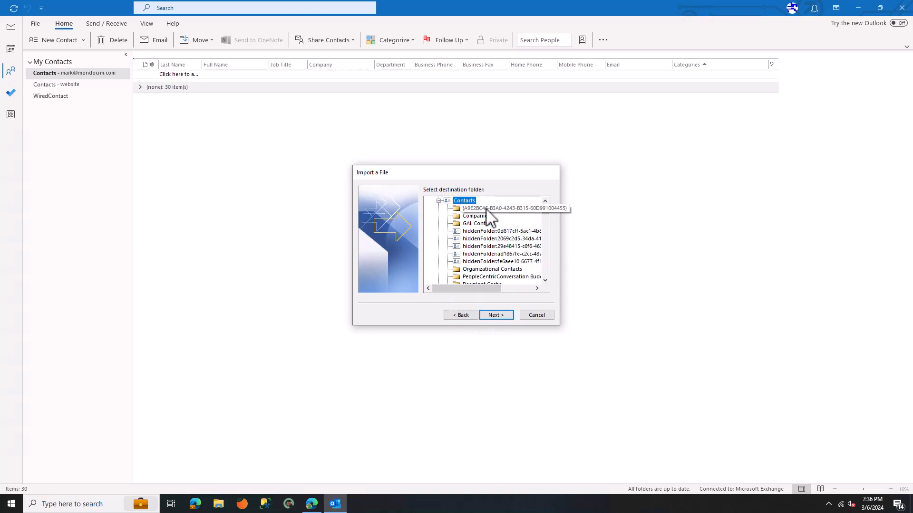
# - Set the WiredContact subfolder of Contacts as the destination folder for the import
pyautogui.scroll(2, 546, 208)
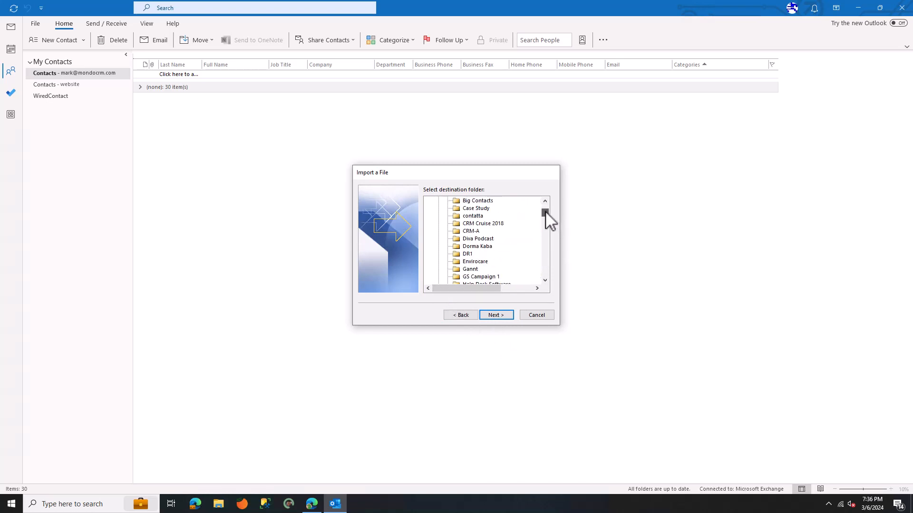
pyautogui.scroll(1, 438, 276)
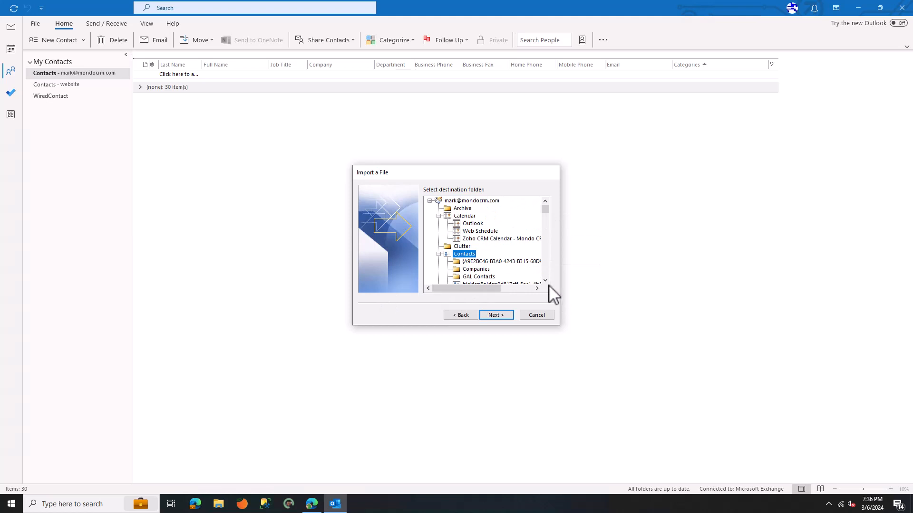
pyautogui.scroll(-4, 545, 281)
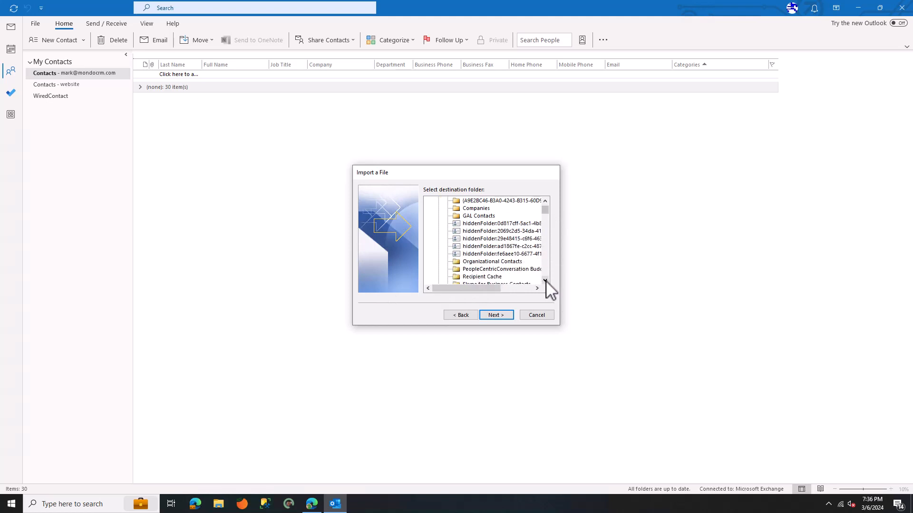
pyautogui.click(545, 280)
pyautogui.click(473, 269)
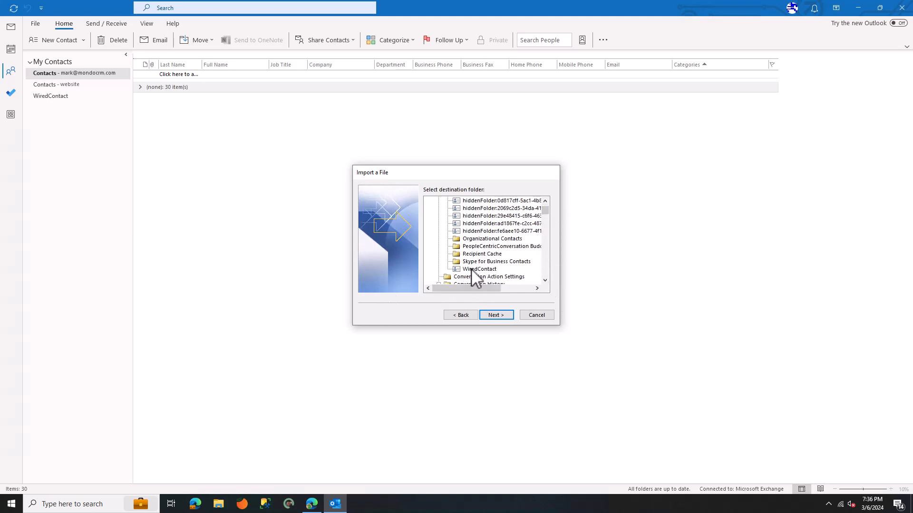
pyautogui.click(495, 316)
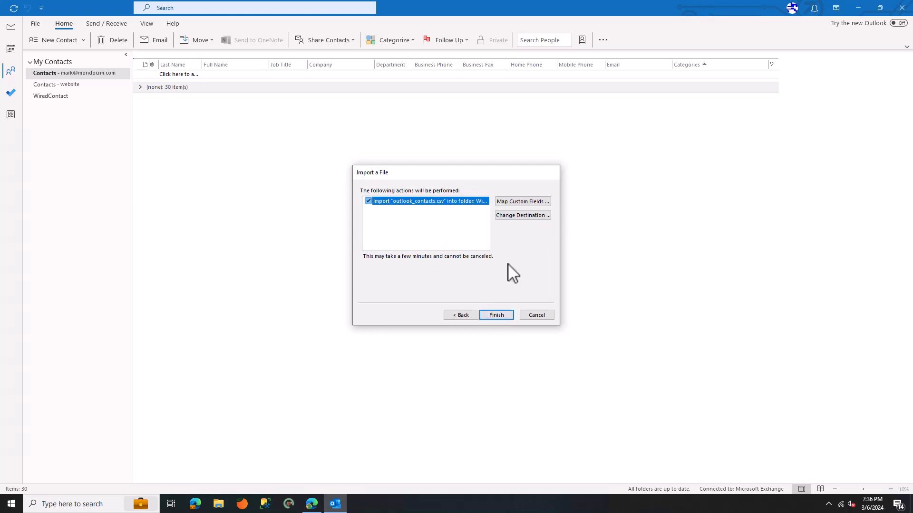
# - Review the custom field mapping between outlook_contacts.csv and the WiredContact folder, checking the company, phone, category and e-mail fields
pyautogui.click(519, 201)
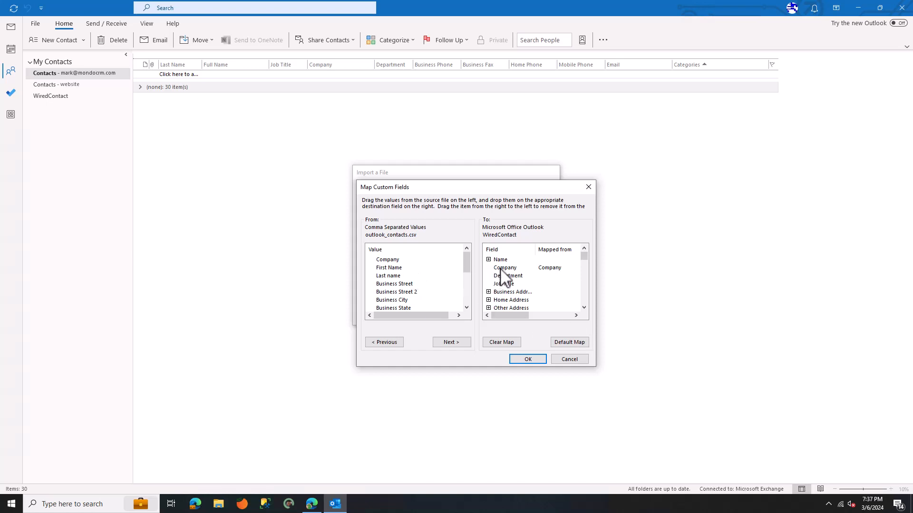
pyautogui.click(585, 307)
pyautogui.click(584, 307)
pyautogui.click(584, 307)
pyautogui.click(584, 307)
pyautogui.click(585, 307)
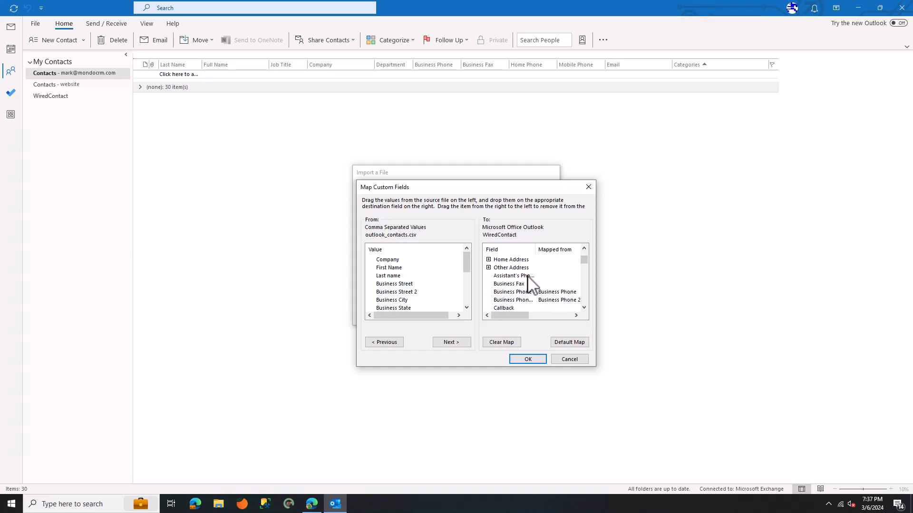
pyautogui.scroll(-3, 523, 286)
pyautogui.scroll(-8, 584, 311)
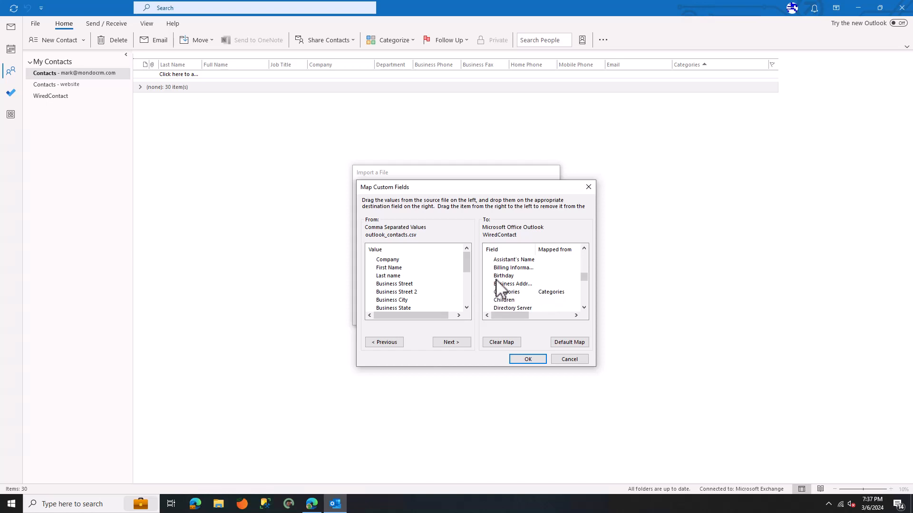
pyautogui.click(585, 308)
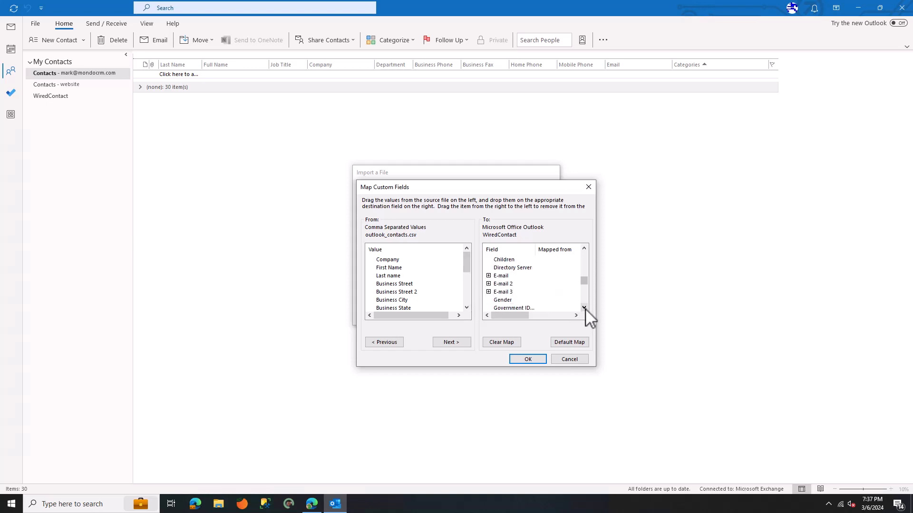
pyautogui.click(584, 307)
pyautogui.click(584, 308)
pyautogui.click(584, 308)
pyautogui.click(585, 307)
pyautogui.click(584, 308)
pyautogui.click(584, 308)
pyautogui.click(584, 307)
pyautogui.click(584, 307)
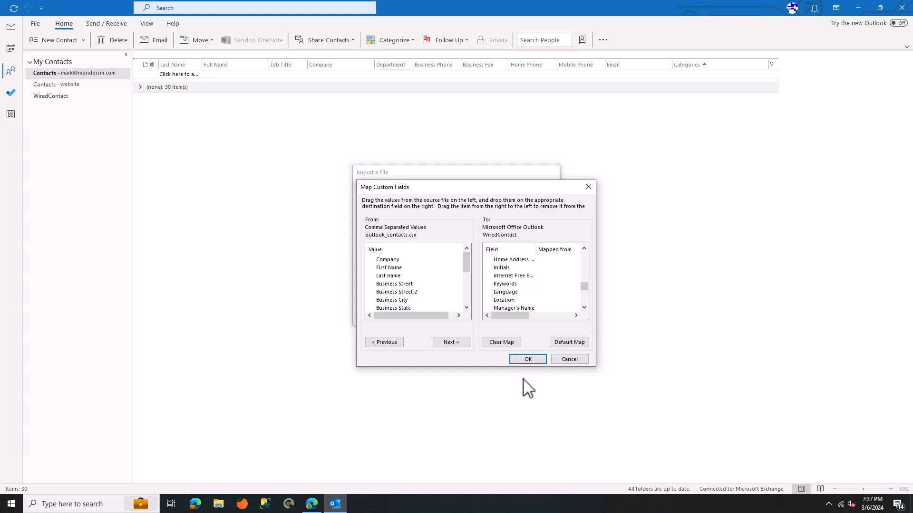
# - Accept the field mapping and finish importing outlook_contacts.csv into the WiredContact folder
pyautogui.click(528, 359)
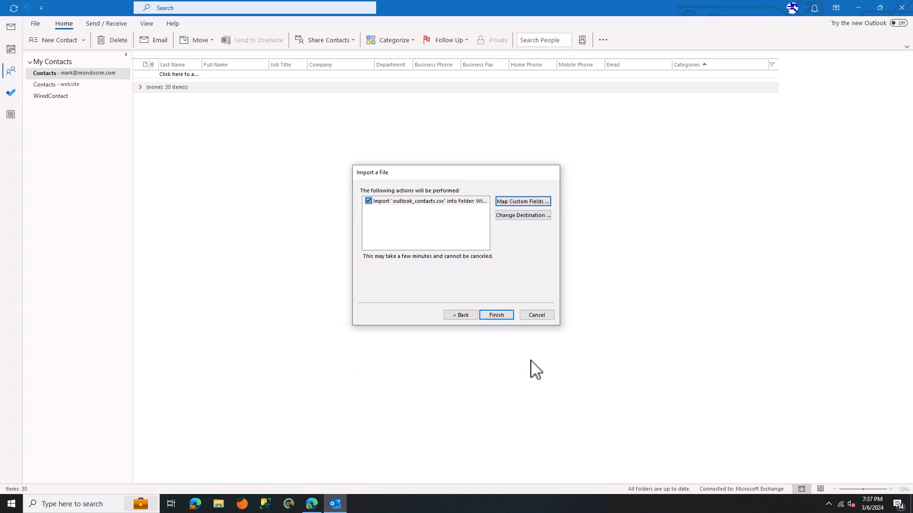
pyautogui.click(497, 316)
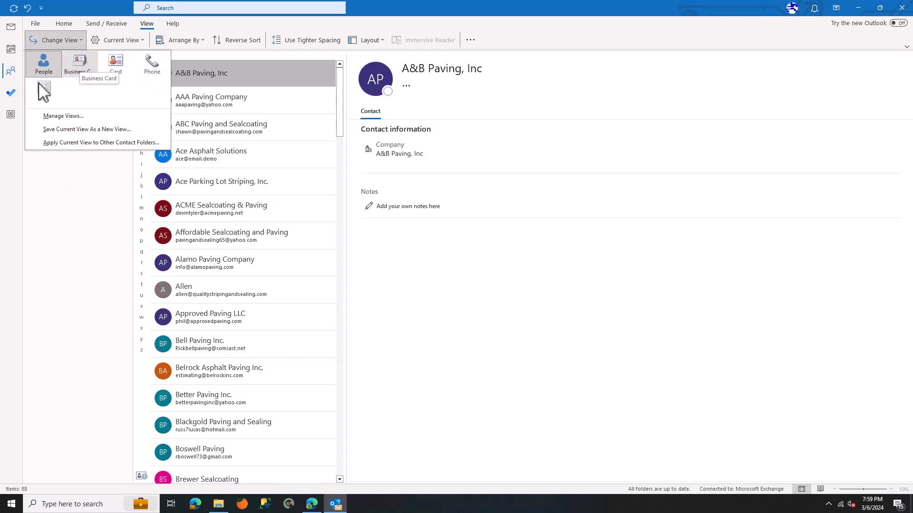
# - Show the WiredContact folder as business cards and open the A&B Paving, Inc contact to check its category
pyautogui.click(80, 66)
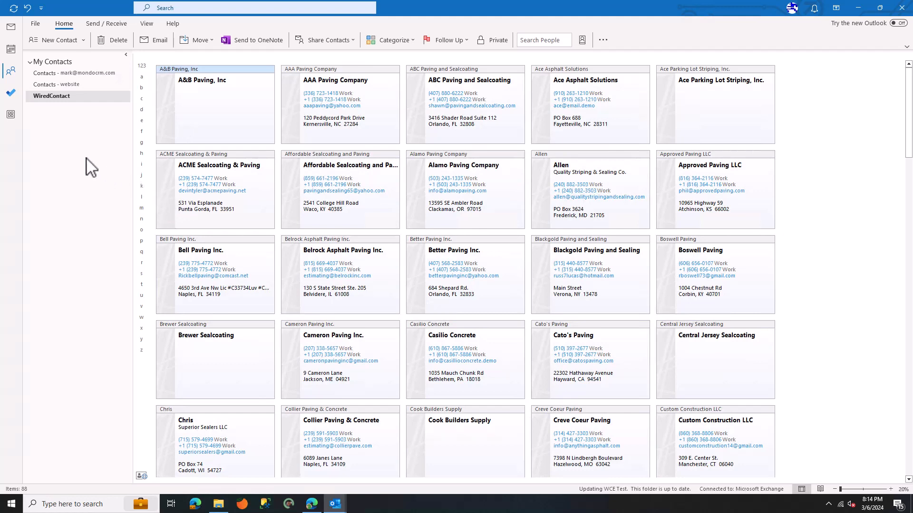
pyautogui.doubleClick(222, 119)
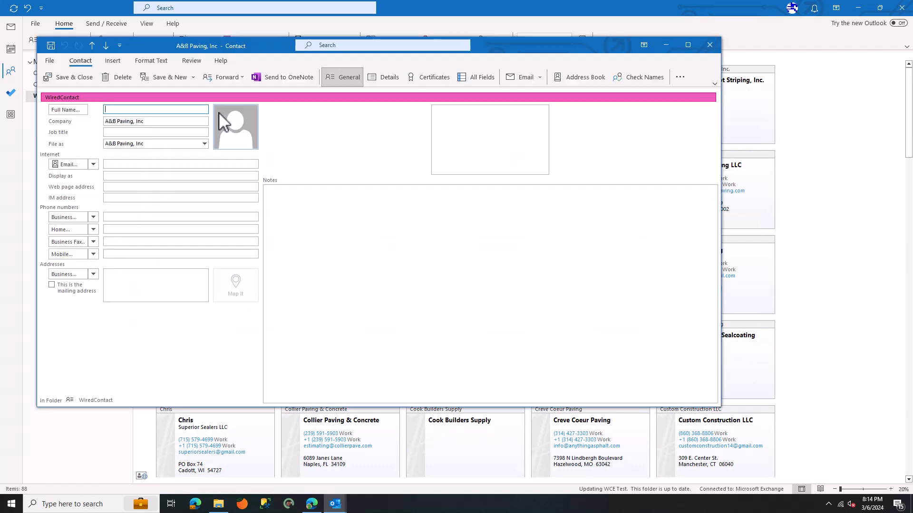
pyautogui.moveTo(60, 100)
pyautogui.mouseDown()
pyautogui.moveTo(106, 98)
pyautogui.moveTo(47, 99)
pyautogui.moveTo(57, 98)
pyautogui.mouseUp()
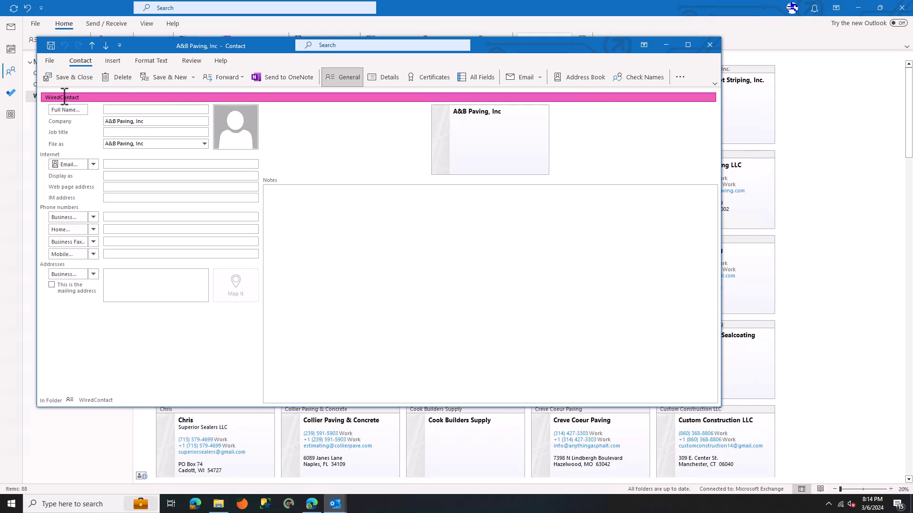
# - Close the A&B Paving, Inc contact and look up the WiredContact category in the full list of color categories
pyautogui.click(710, 45)
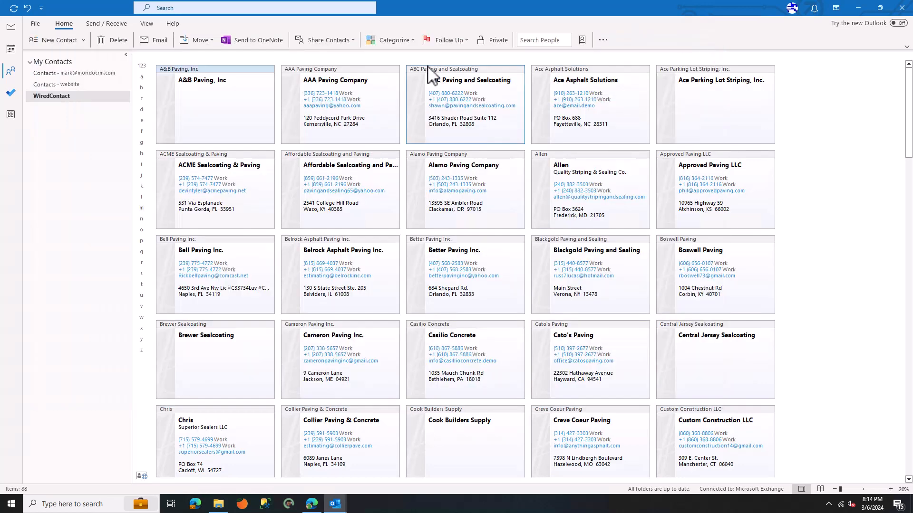
pyautogui.click(391, 42)
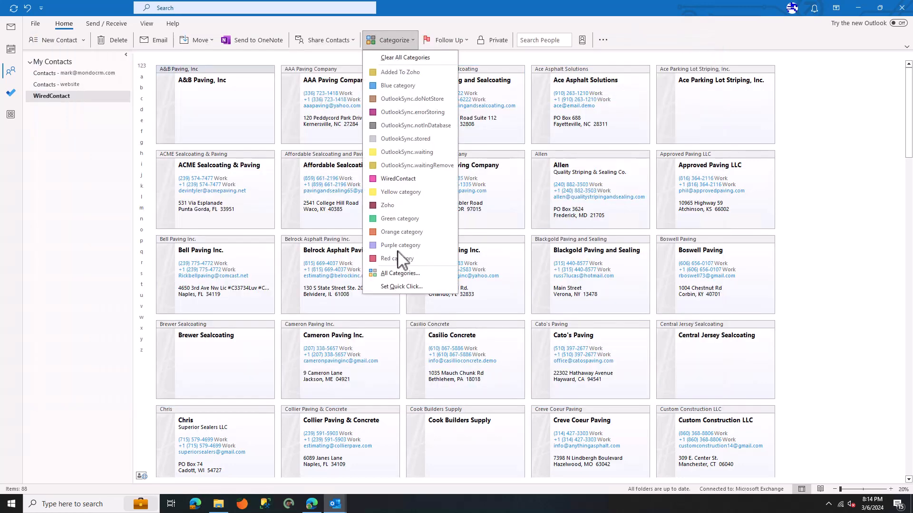
pyautogui.click(401, 274)
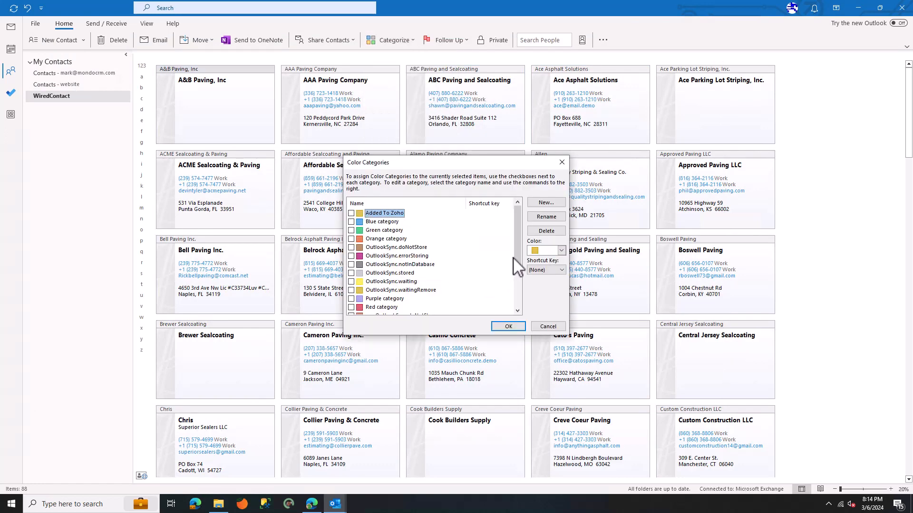
pyautogui.moveTo(520, 250); pyautogui.dragTo(519, 293)
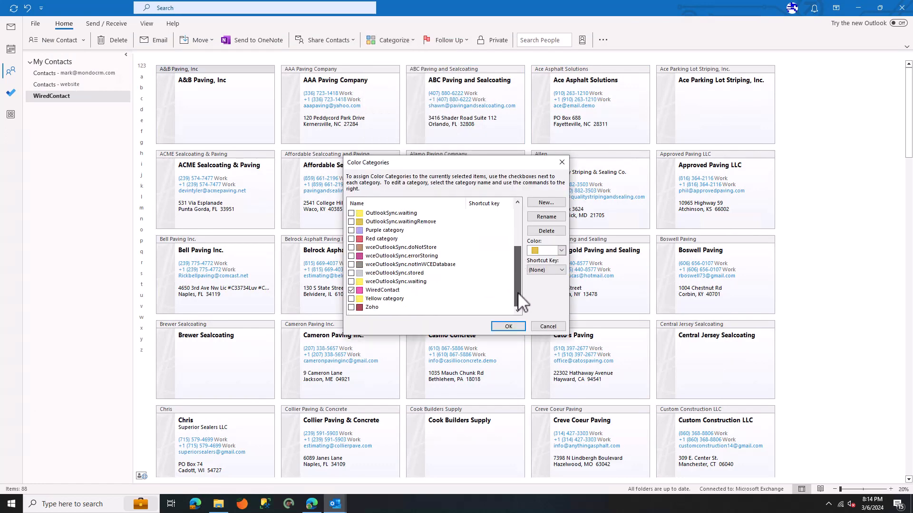
pyautogui.click(395, 291)
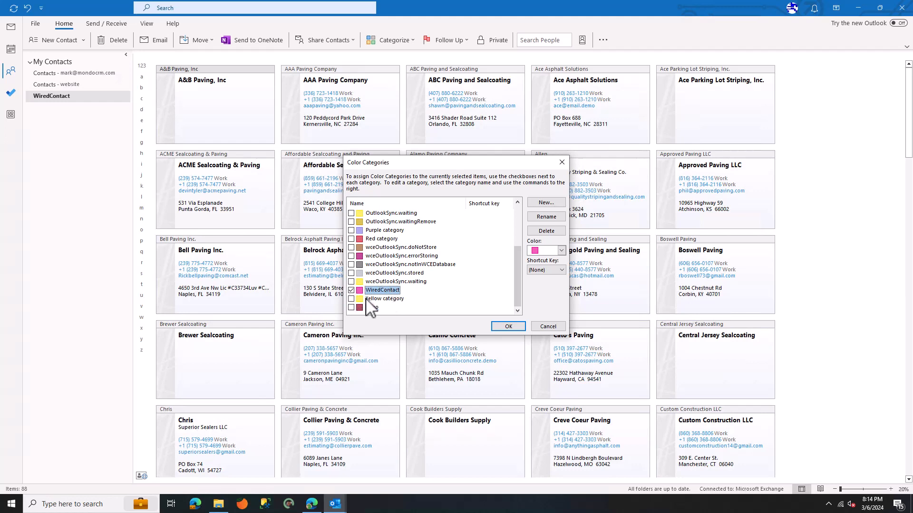
# - Examine the name and color options for adding a new category without creating one, and close the color category list
pyautogui.click(542, 202)
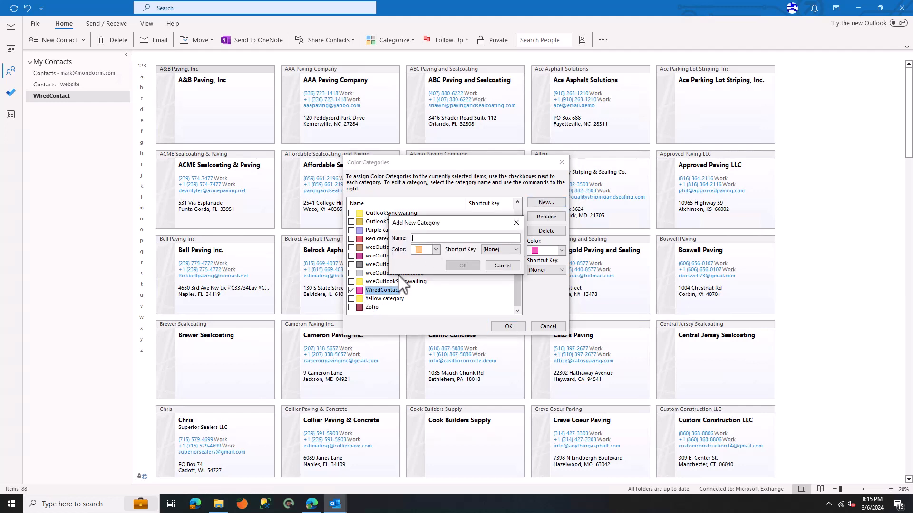
pyautogui.click(436, 249)
pyautogui.click(436, 249)
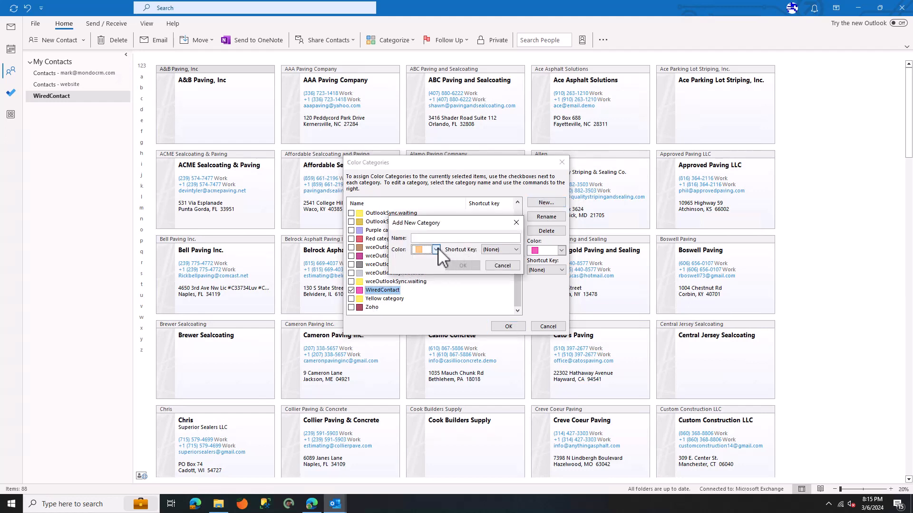
pyautogui.click(499, 266)
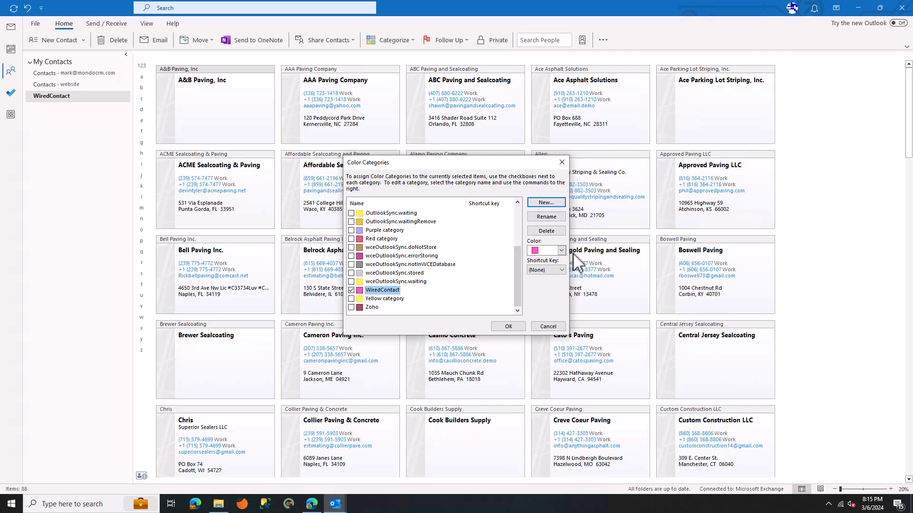
pyautogui.click(507, 327)
# - Check the category on the ABC Paving and Sealcoating contact and close it
pyautogui.doubleClick(444, 107)
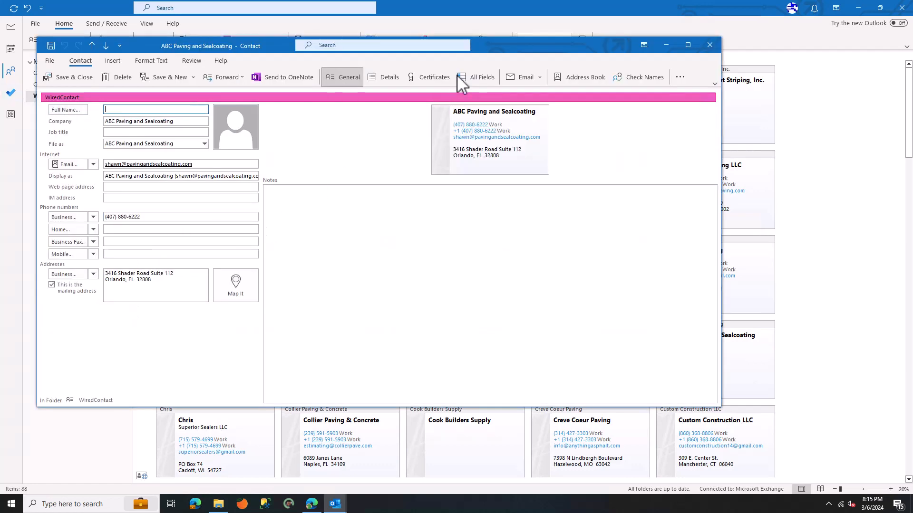
pyautogui.click(708, 49)
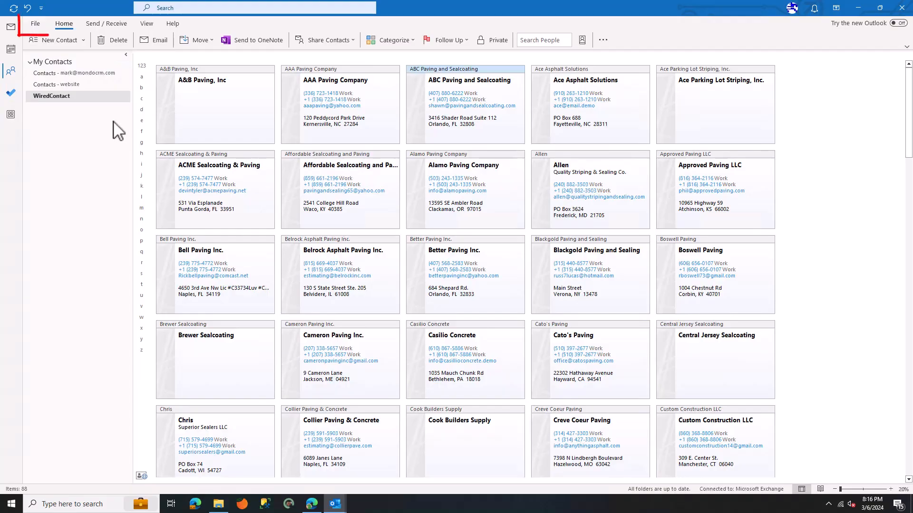
# - Start another comma-separated values import of outlook_contacts.csv and set it to replace duplicates with items imported
pyautogui.click(36, 24)
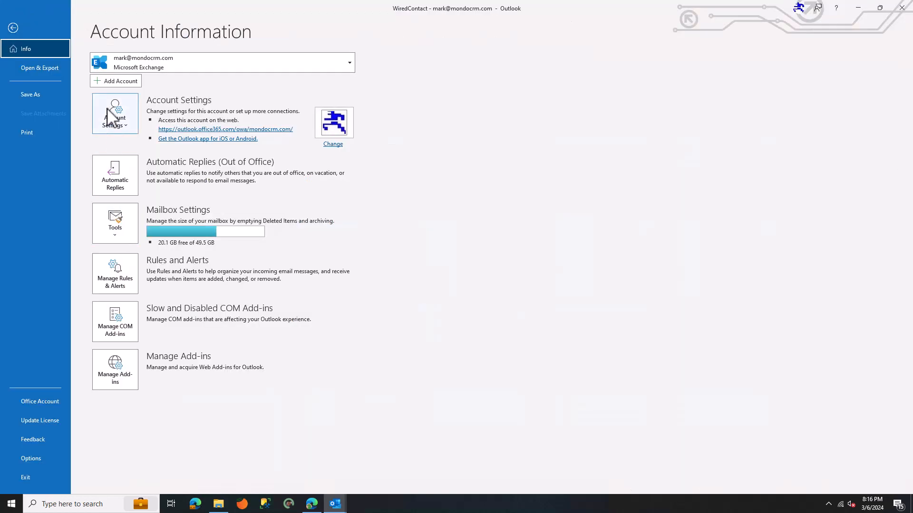
pyautogui.click(48, 69)
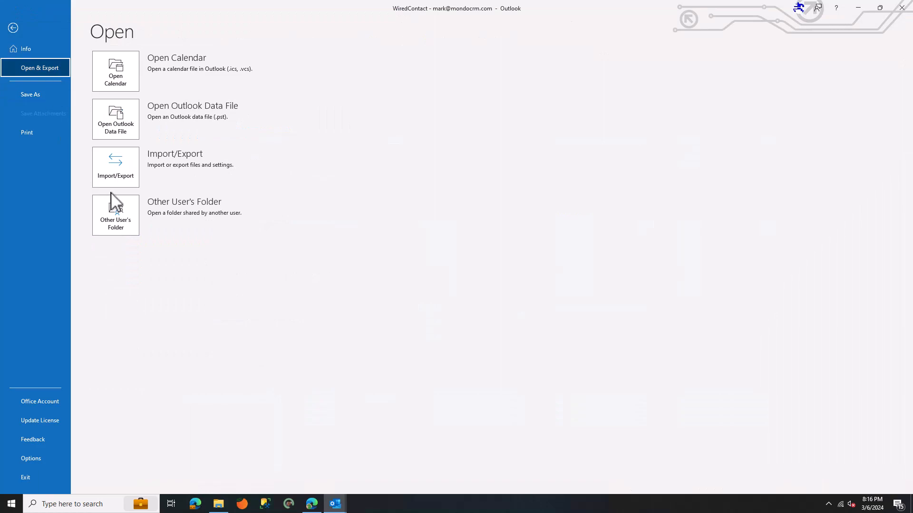
pyautogui.click(116, 168)
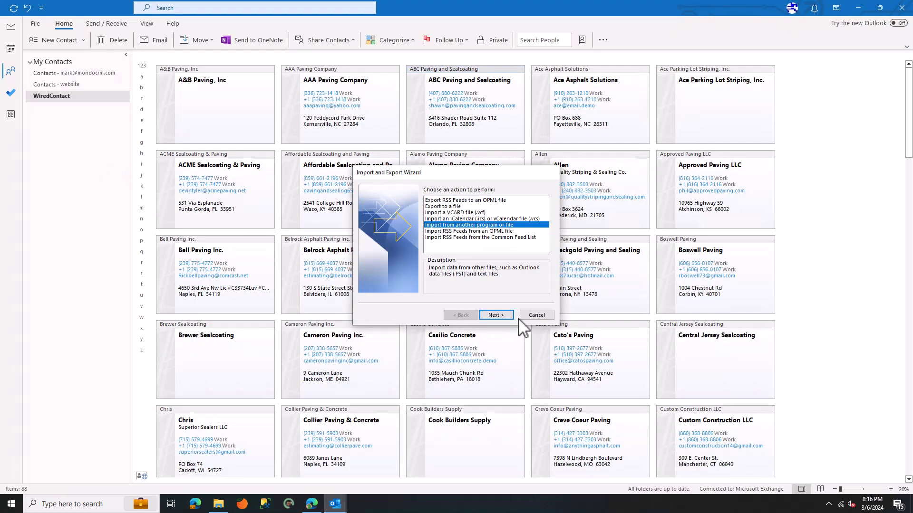
pyautogui.click(488, 315)
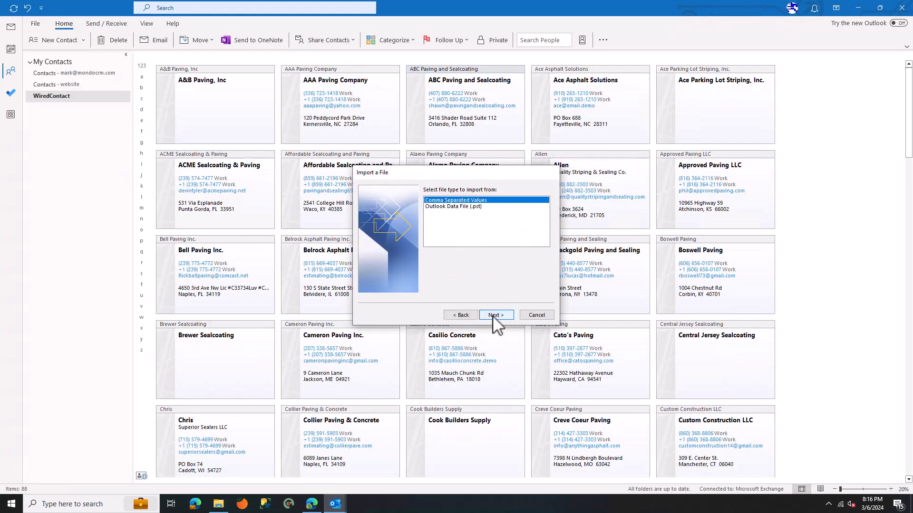
pyautogui.click(490, 316)
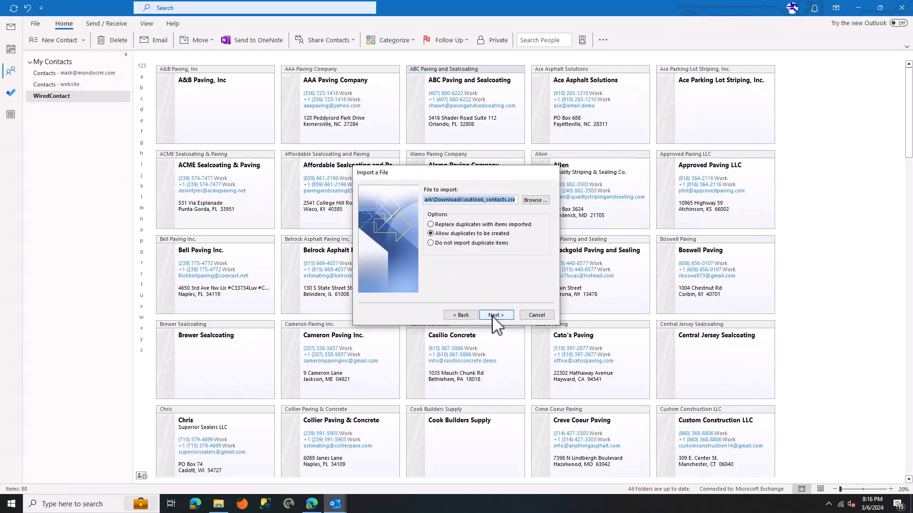
pyautogui.click(430, 225)
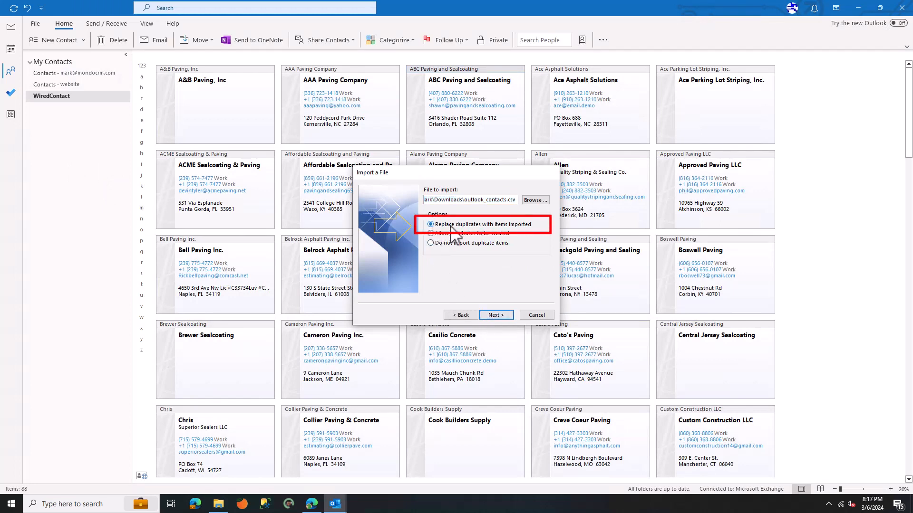